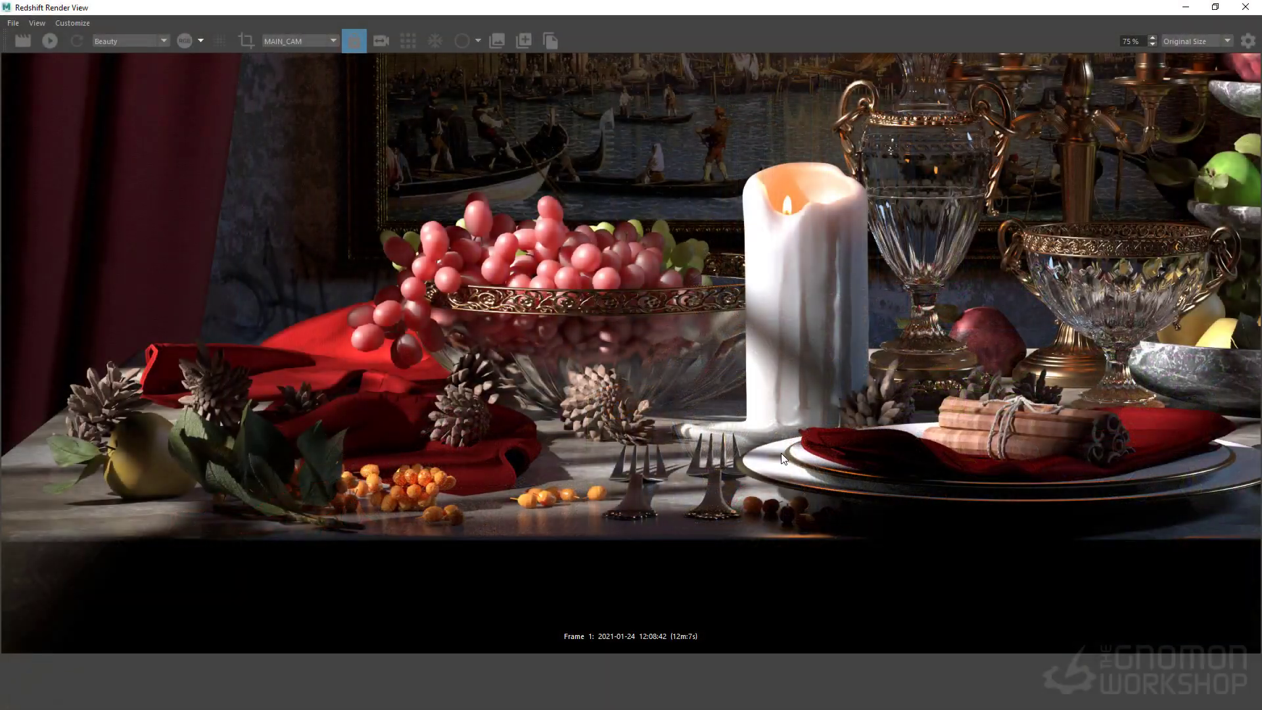
Pan the still-life render across the table to bring the right-hand fruit stands into view
{"action": "middle_click_drag", "start_coordinate": [1123, 408], "coordinate": [624, 506]}
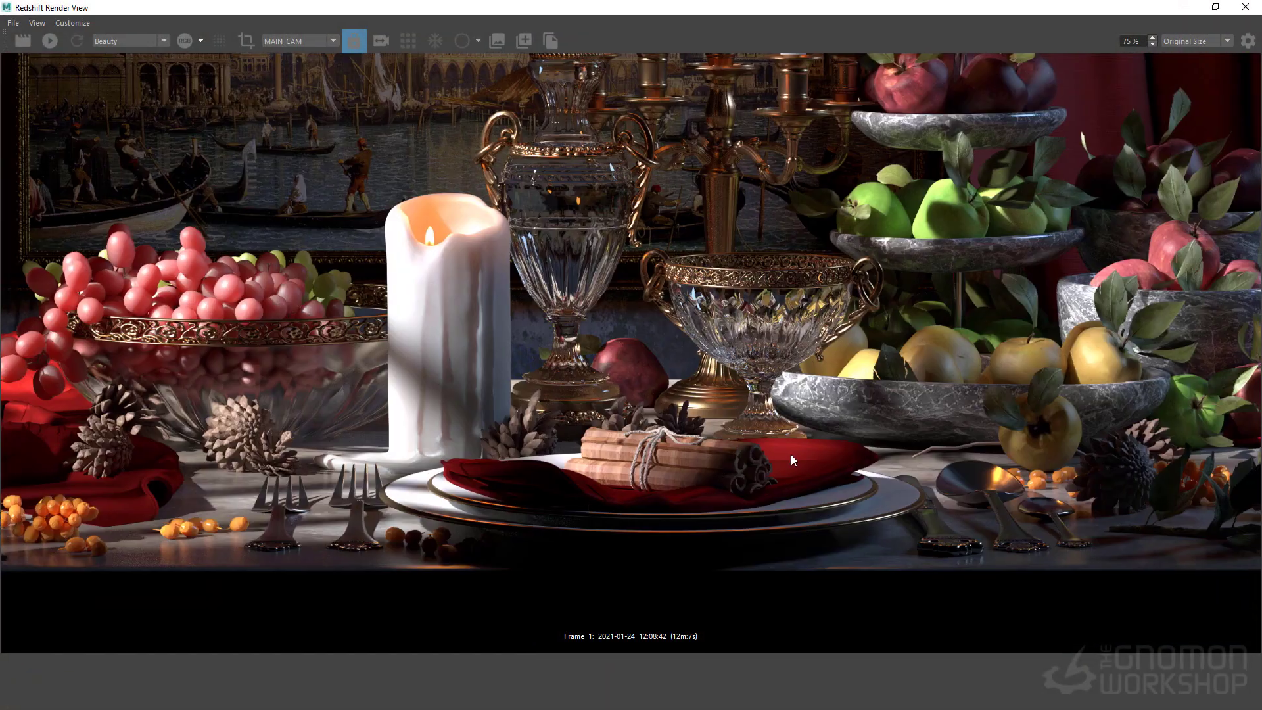
{"action": "scroll", "coordinate": [508, 471], "scroll_direction": "down", "scroll_amount": 2}
{"action": "middle_click_drag", "start_coordinate": [457, 462], "coordinate": [637, 472]}
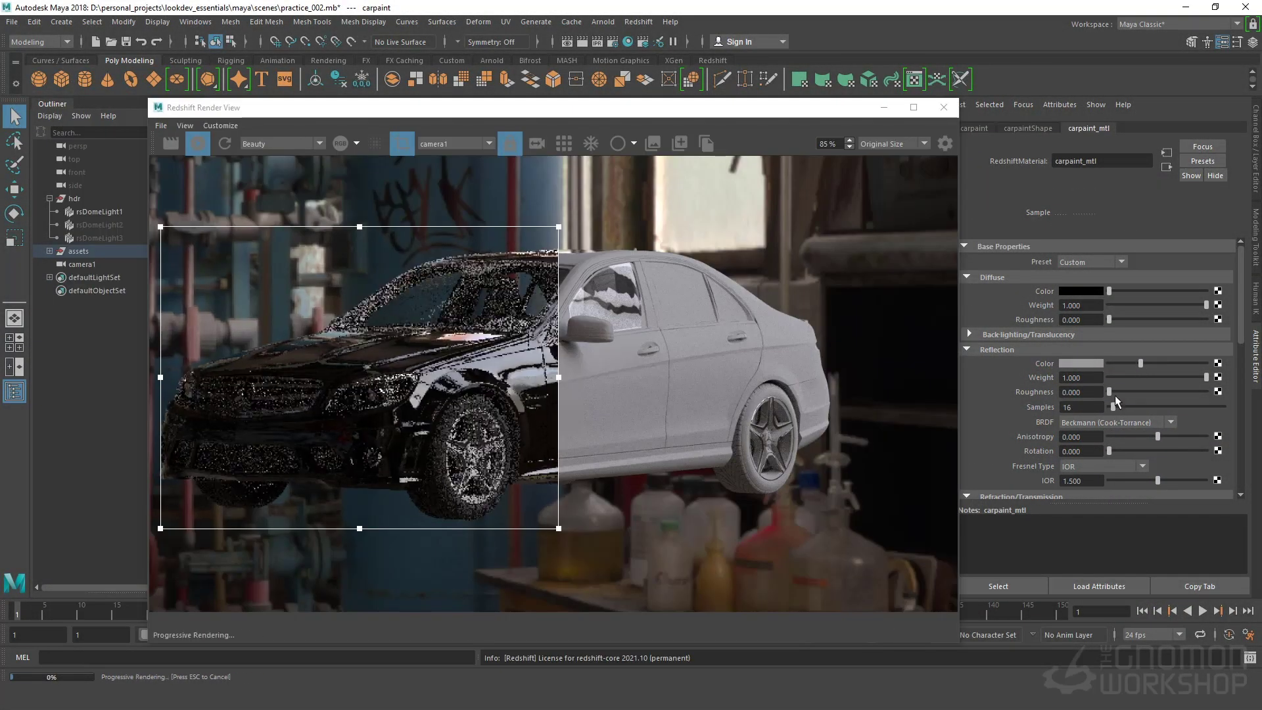
Roughen car paint reflections with a red swatch, set eyelash reflection weight 0.1, show Beauty
{"action": "left_click_drag", "start_coordinate": [1113, 395], "coordinate": [1144, 395]}
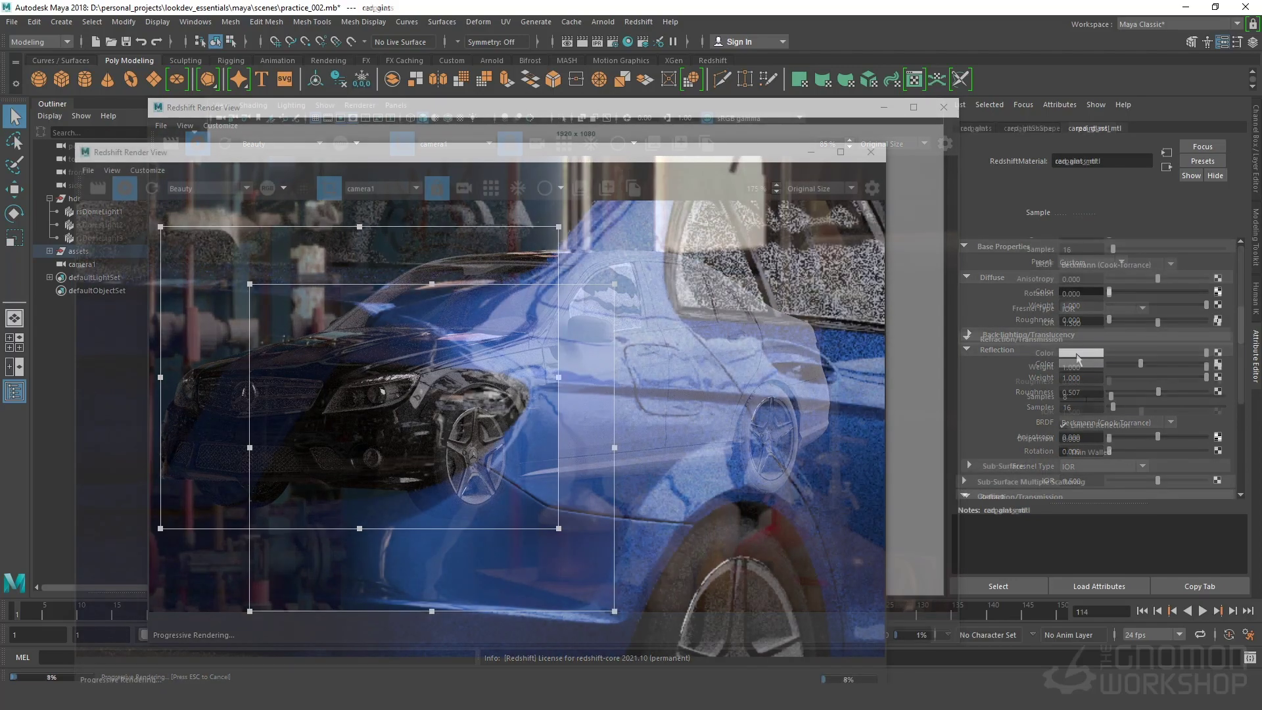
{"action": "left_click", "coordinate": [1077, 353]}
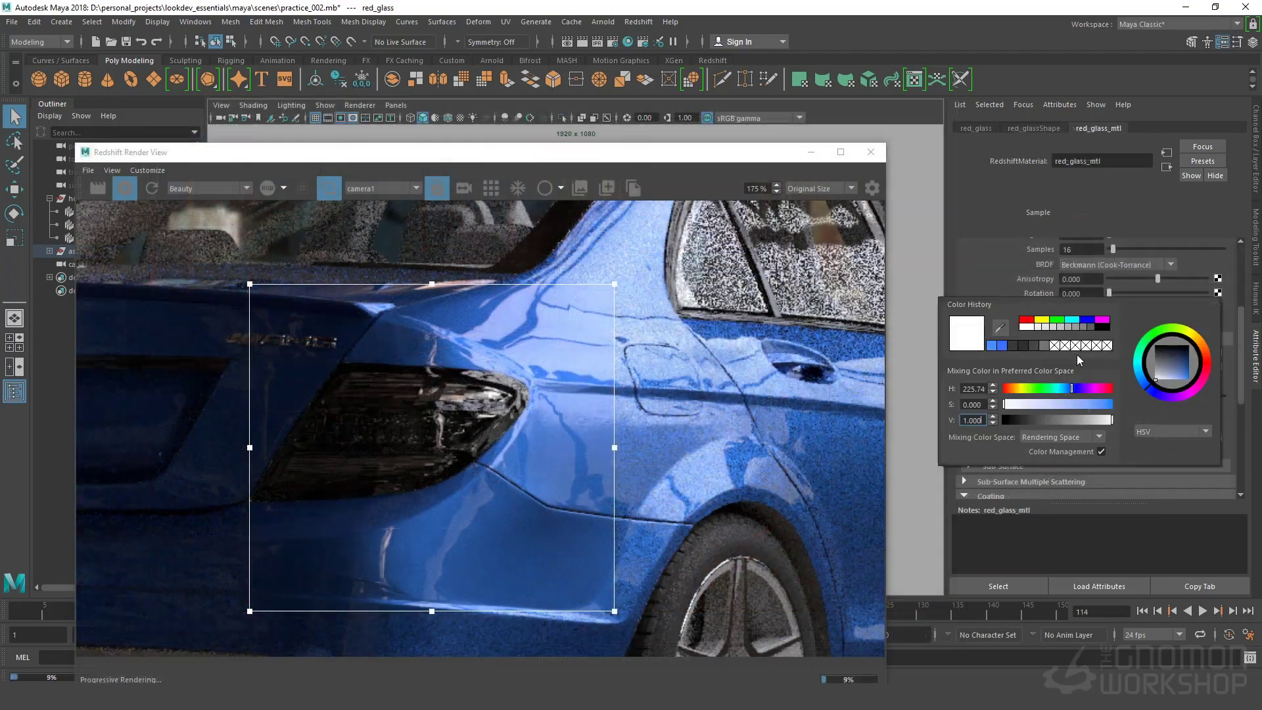
{"action": "left_click", "coordinate": [1025, 320]}
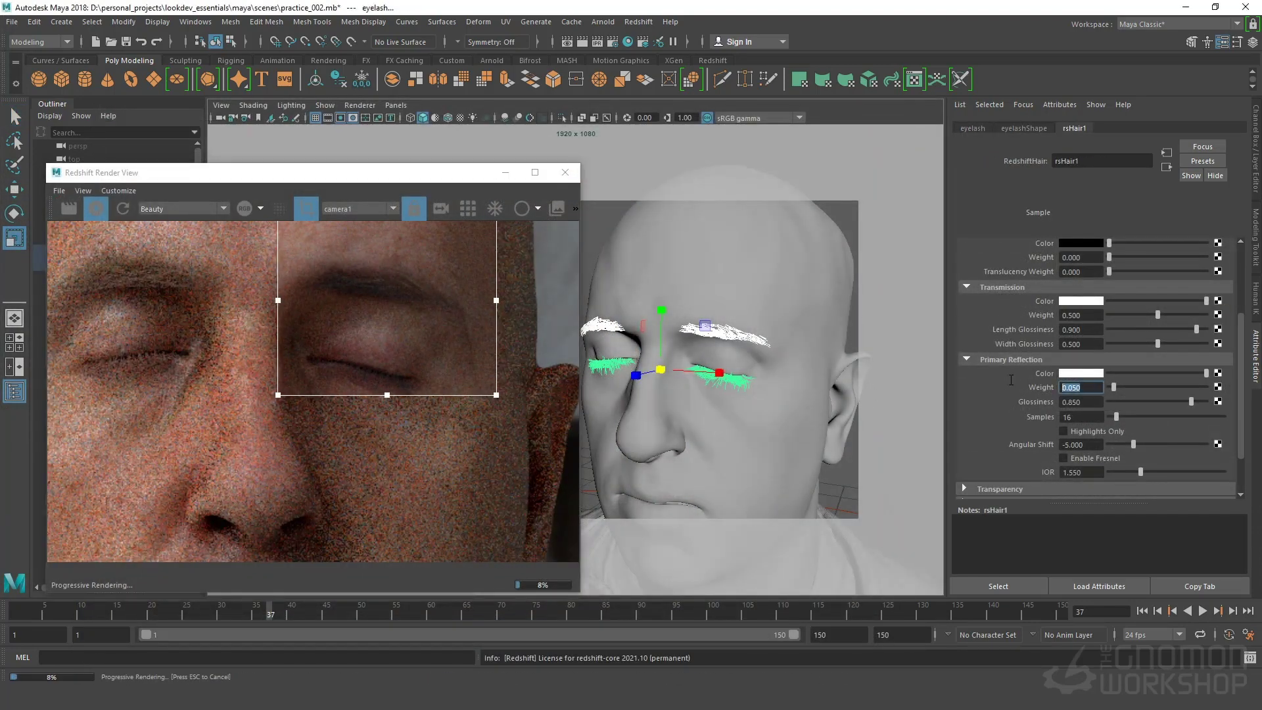
{"action": "type", "text": "0.1"}
{"action": "key", "text": "Return"}
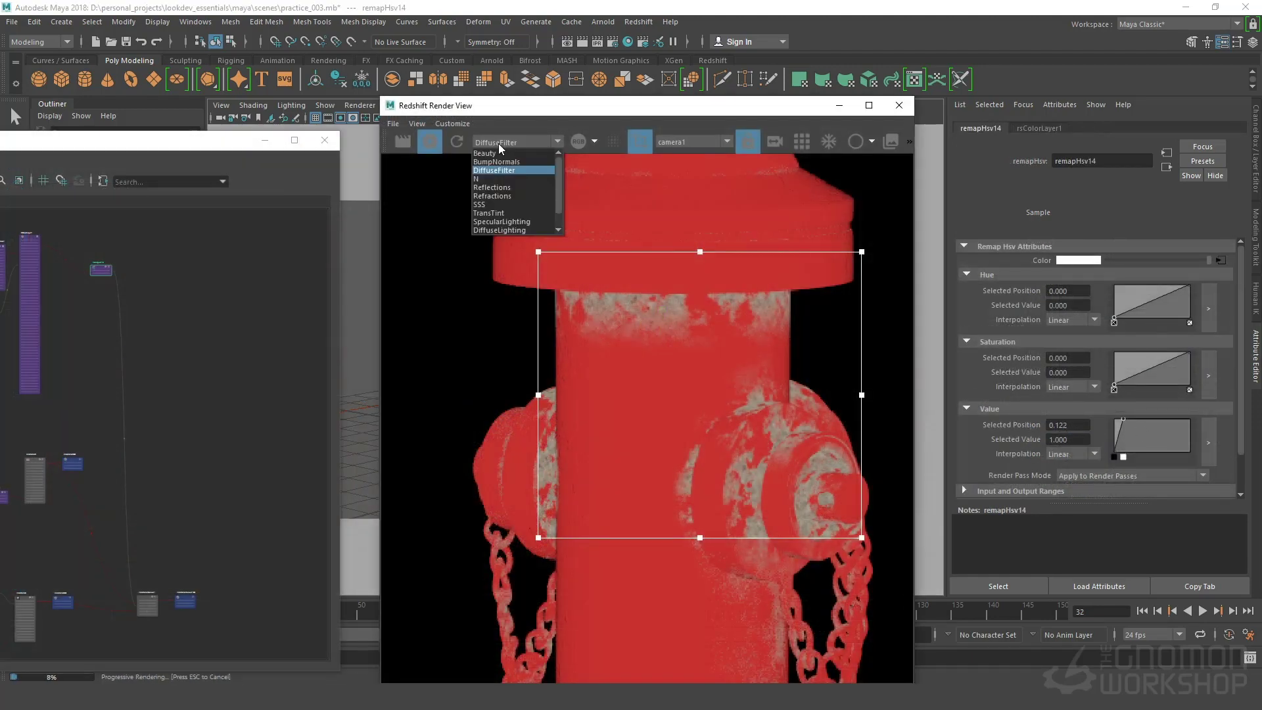
{"action": "left_click", "coordinate": [486, 153]}
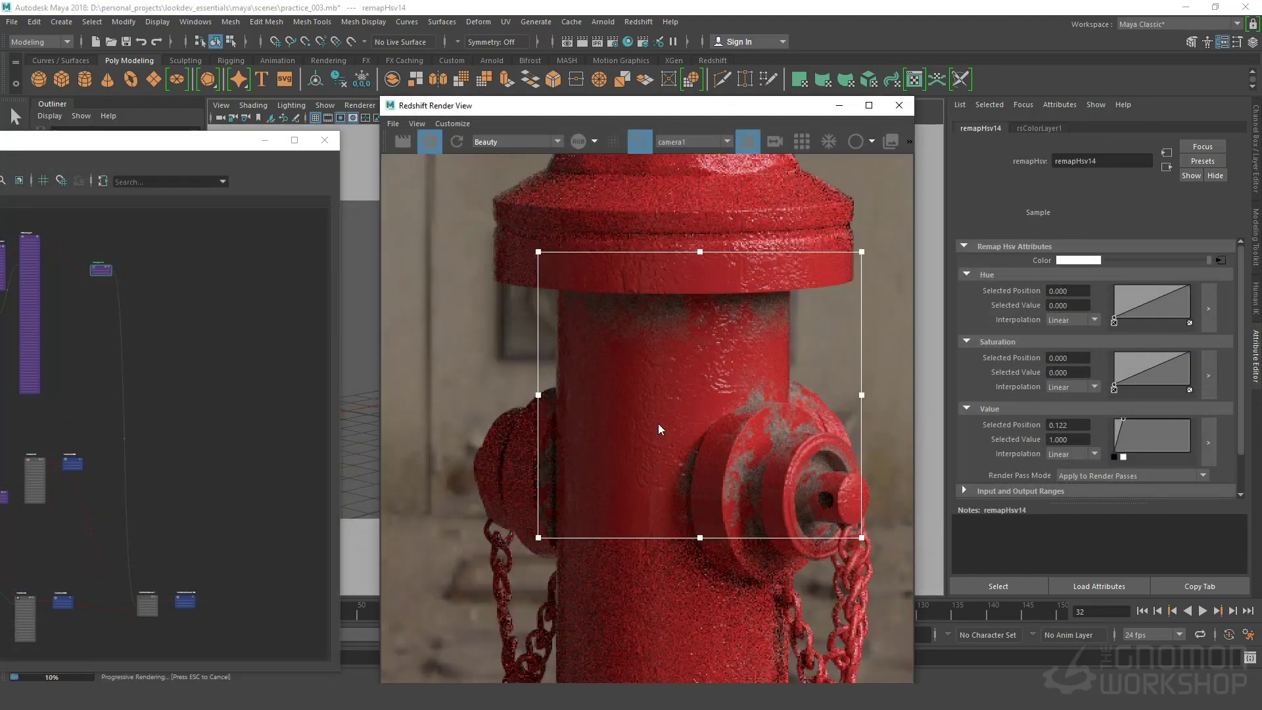
{"action": "scroll", "coordinate": [484, 411], "scroll_direction": "down", "scroll_amount": 2}
{"action": "scroll", "coordinate": [642, 438], "scroll_direction": "up", "scroll_amount": 2}
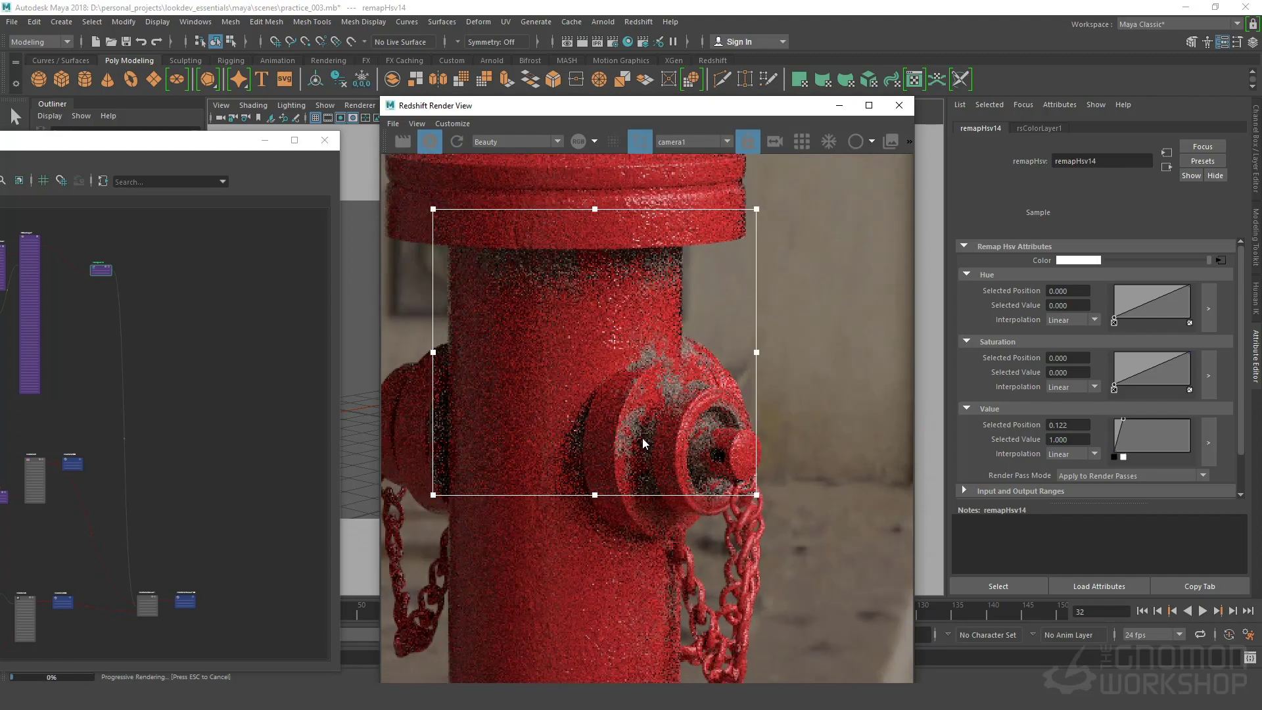
{"action": "scroll", "coordinate": [627, 402], "scroll_direction": "up", "scroll_amount": 1}
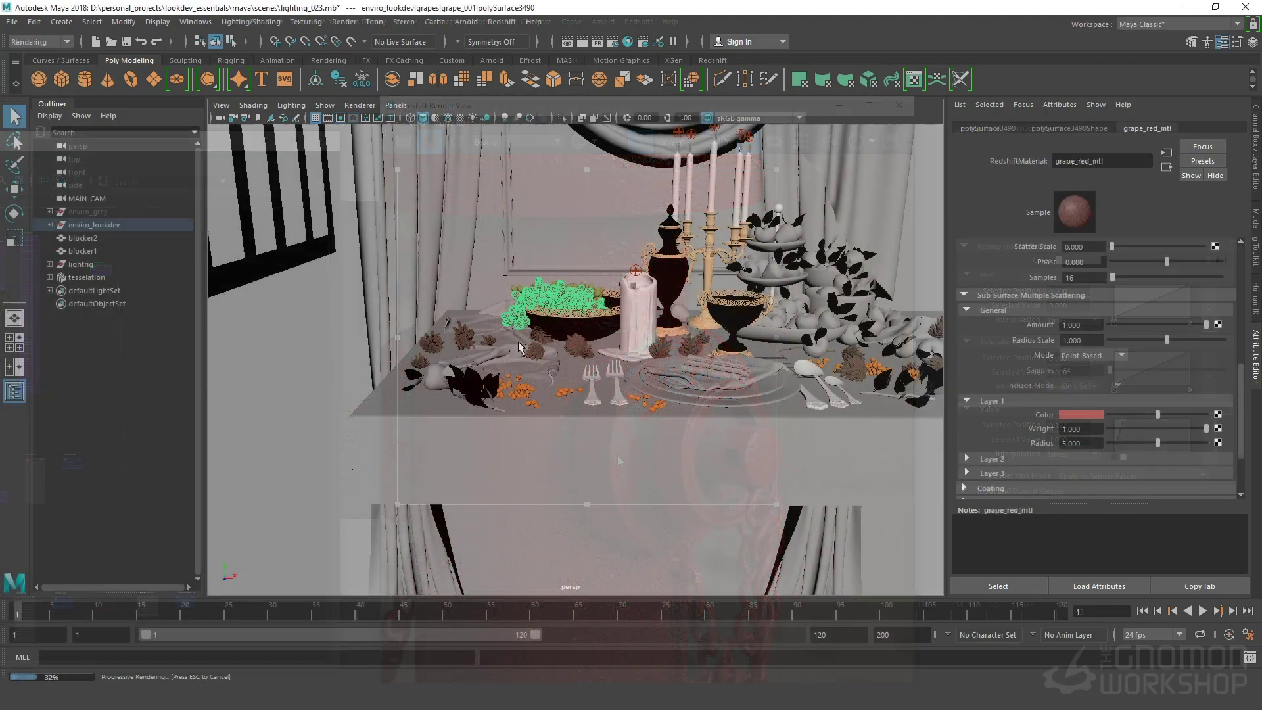
{"action": "scroll", "coordinate": [504, 275], "scroll_direction": "up", "scroll_amount": 2}
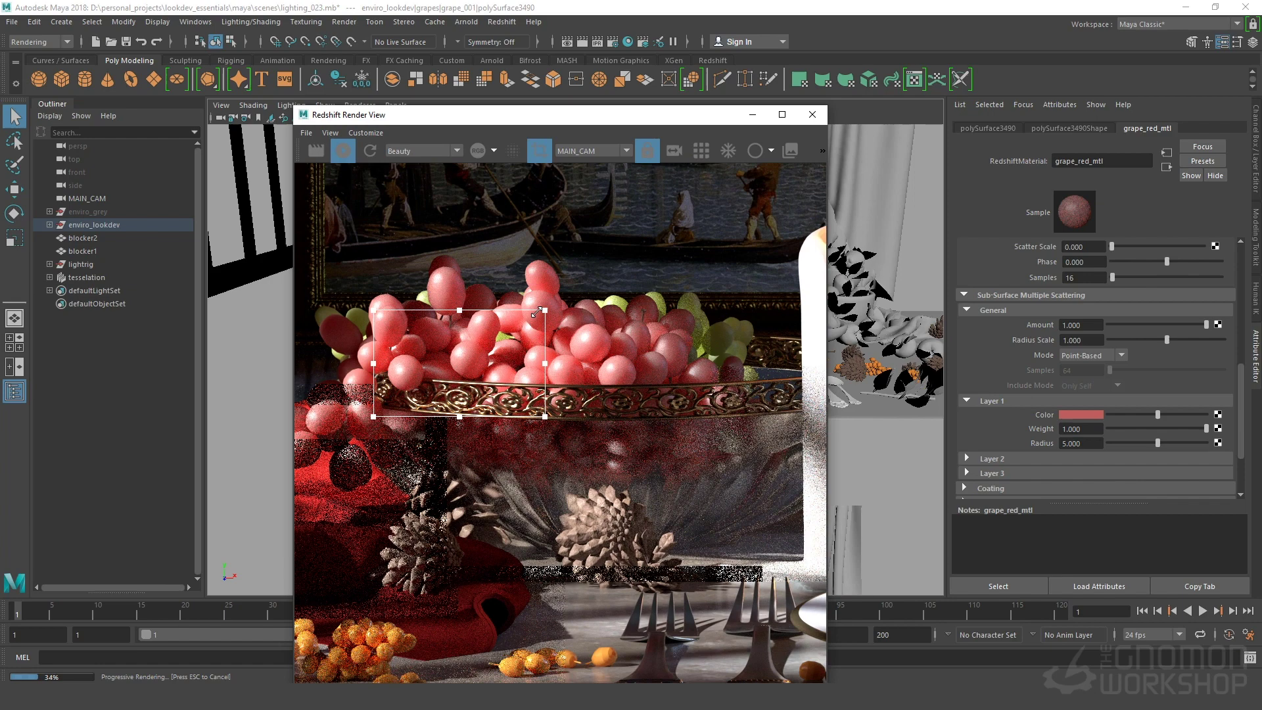
Move the Render View region box onto the central grapes to re-render them
{"action": "left_click_drag", "start_coordinate": [482, 328], "coordinate": [588, 288]}
{"action": "scroll", "coordinate": [543, 281], "scroll_direction": "up", "scroll_amount": 1}
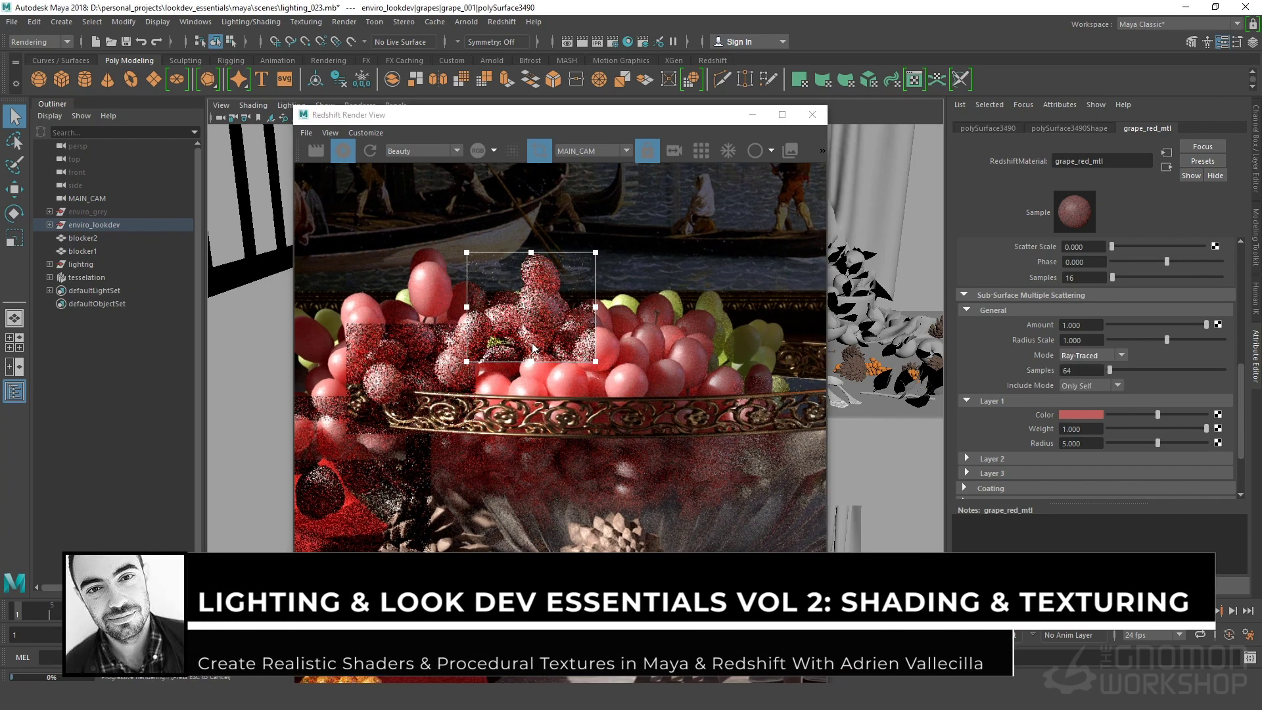